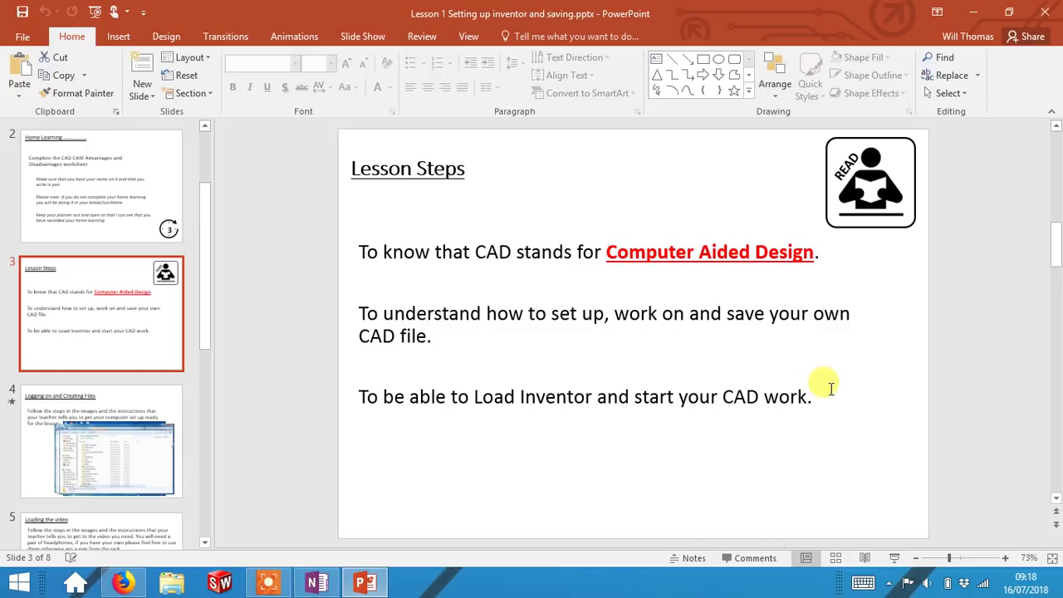
Step: Minimize the slides and launch Autodesk Inventor Professional 2016 from its desktop shortcut
left_click(974, 13)
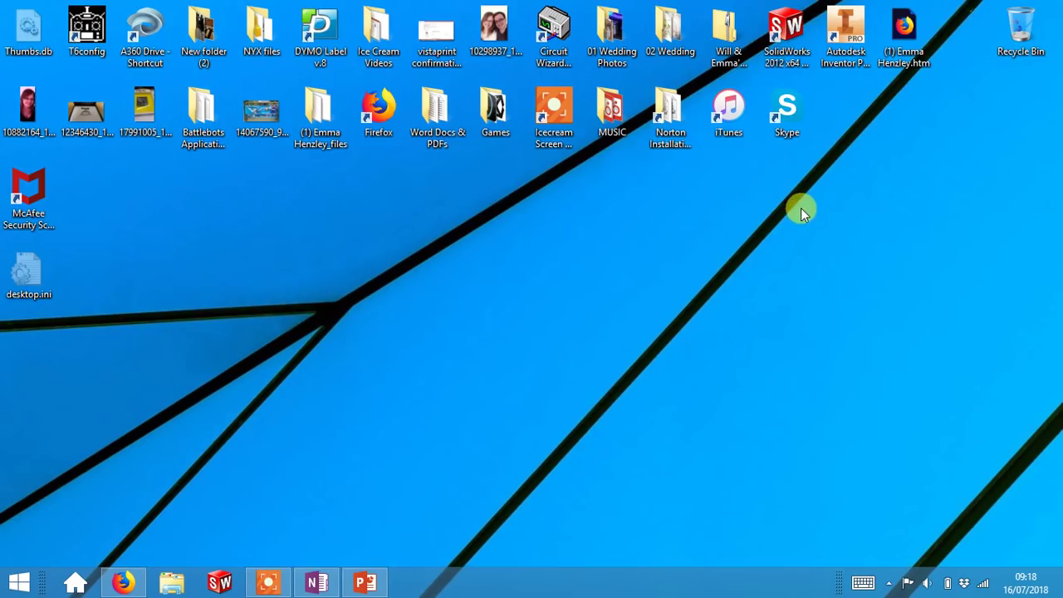
double_click(849, 46)
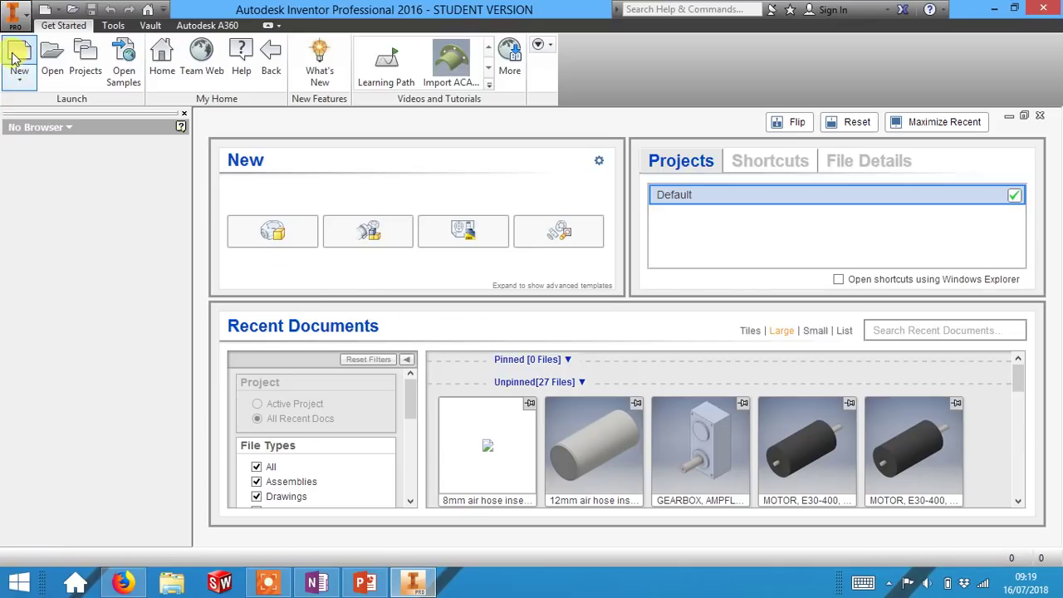
Step: Create a new part file from the metric Standard (mm).ipt template
left_click(15, 60)
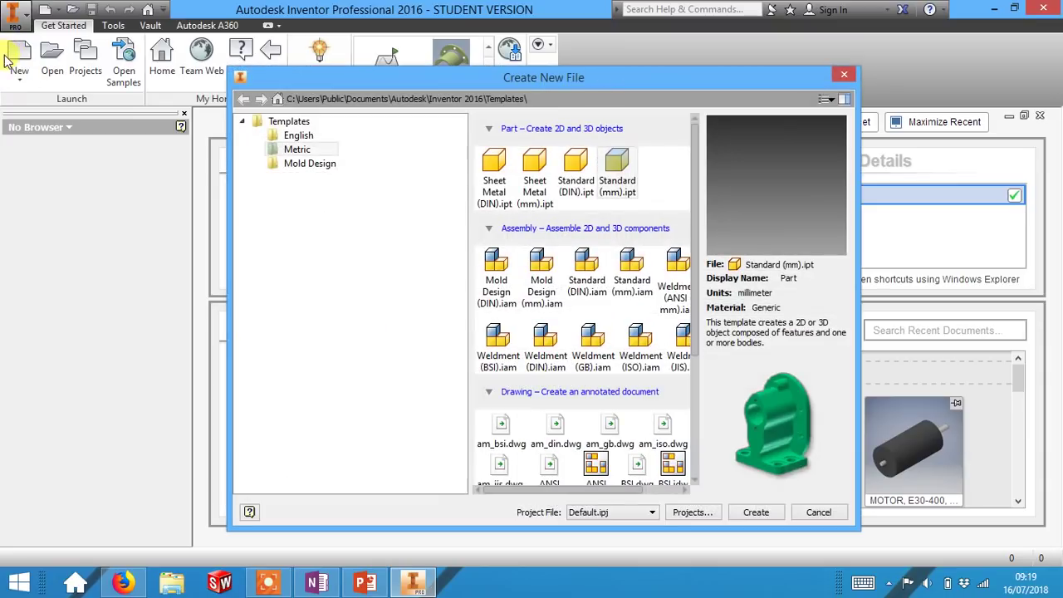
left_click(616, 185)
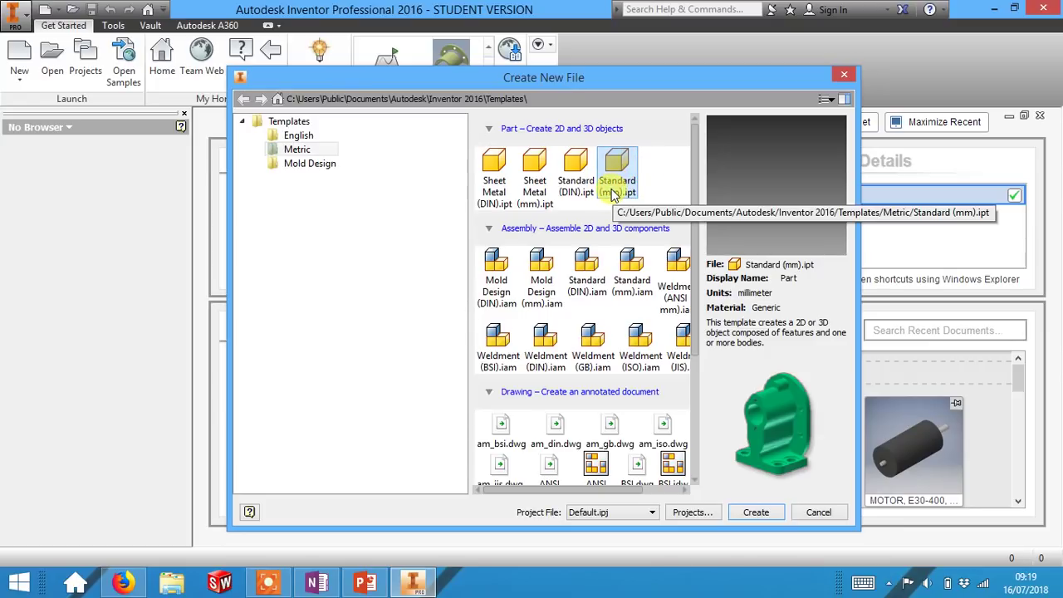
left_click(756, 513)
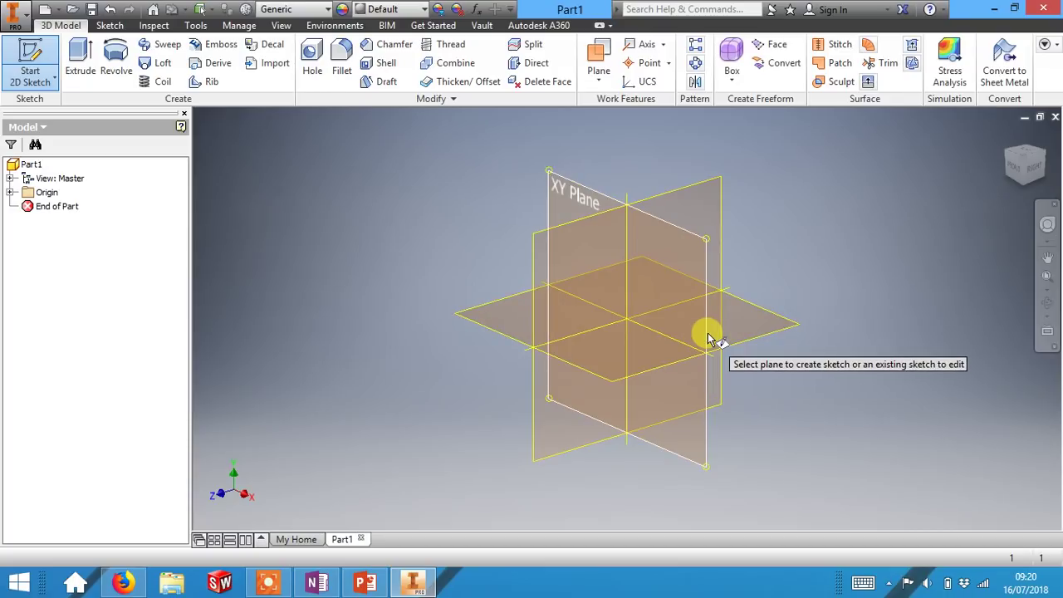
Step: Start Sketch1 on the YZ plane of the new part
mouse_move(708, 338)
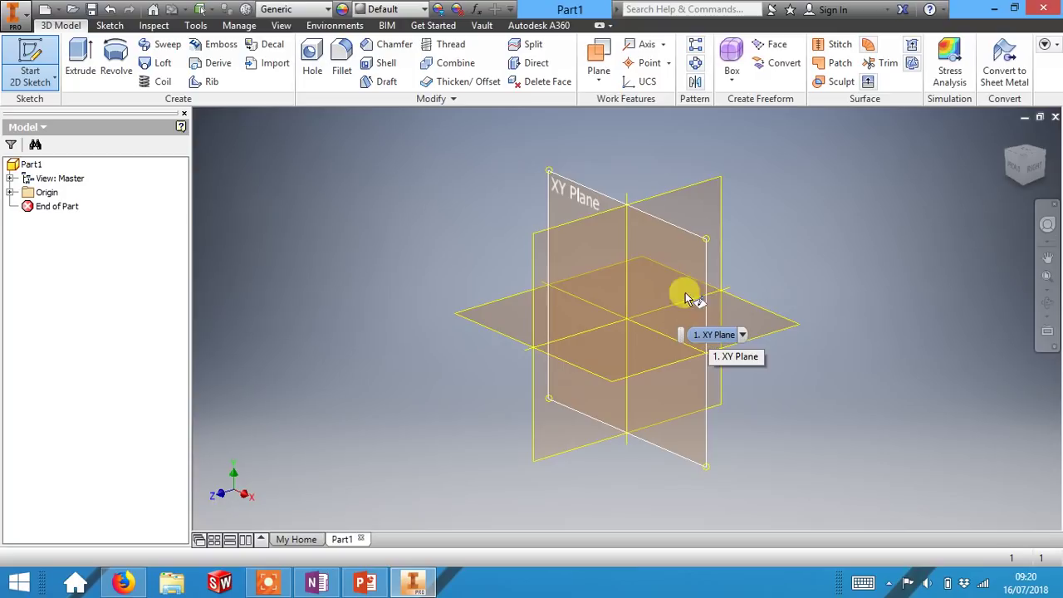
left_click(535, 271)
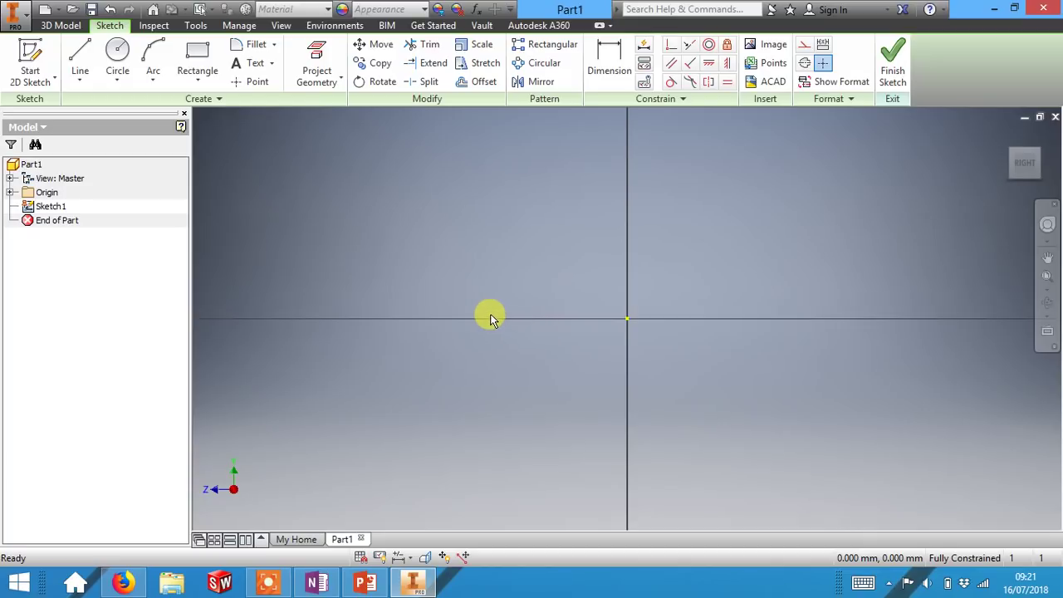
Step: Draw a rectangle with its first corner at the sketch origin
left_click(200, 78)
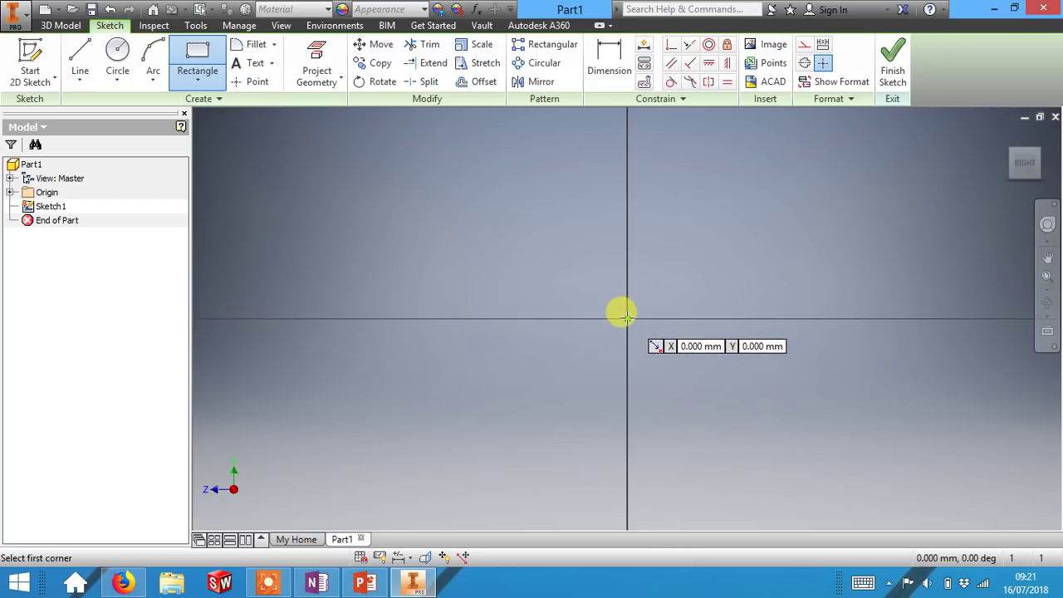
left_click(820, 192)
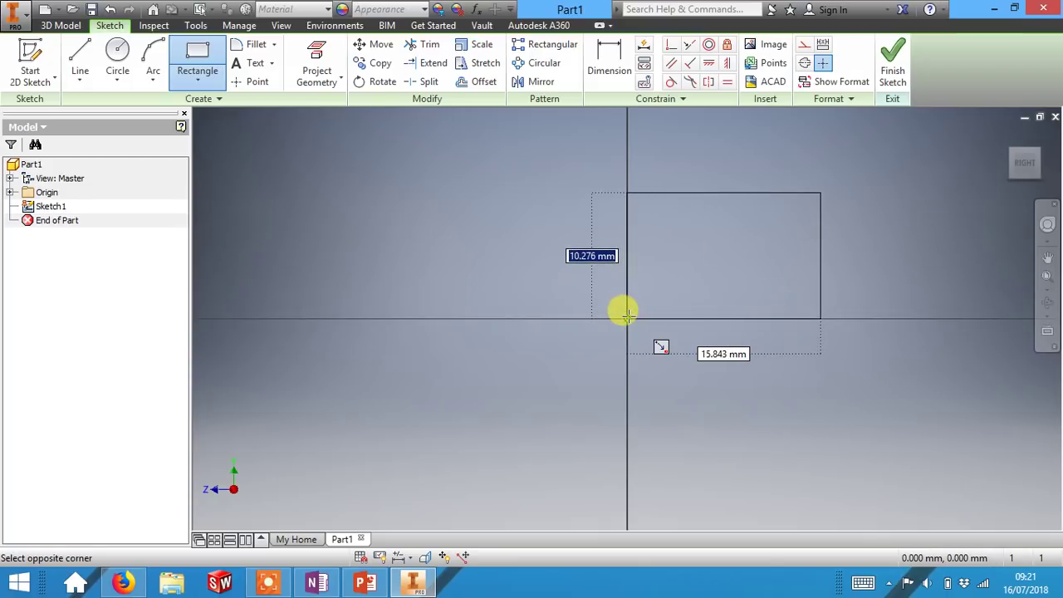
key("Escape")
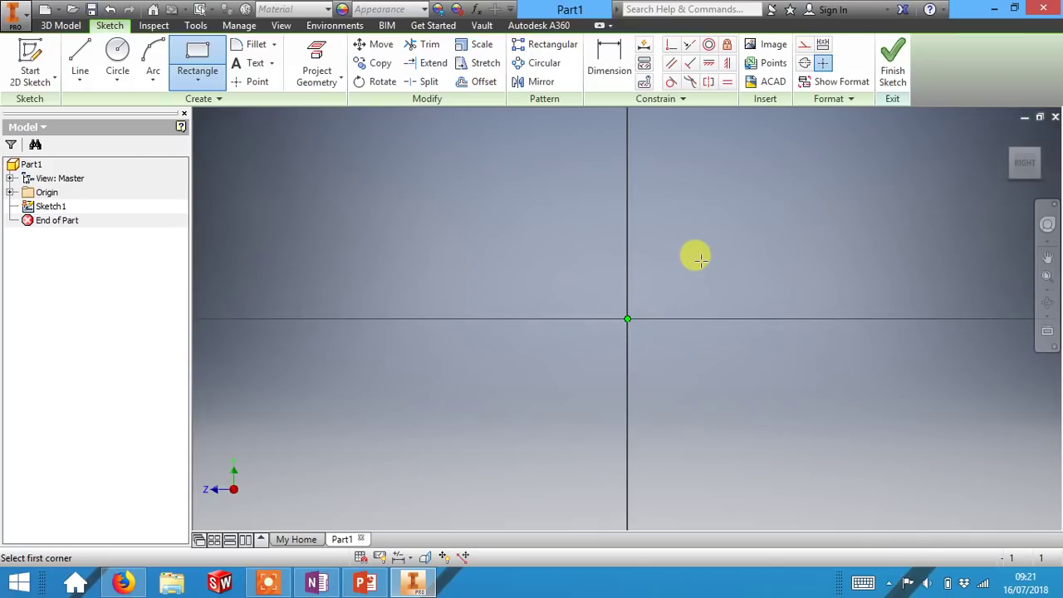
Step: Dimension the rectangle's top edge 45 mm and left edge 25 mm
left_click(611, 66)
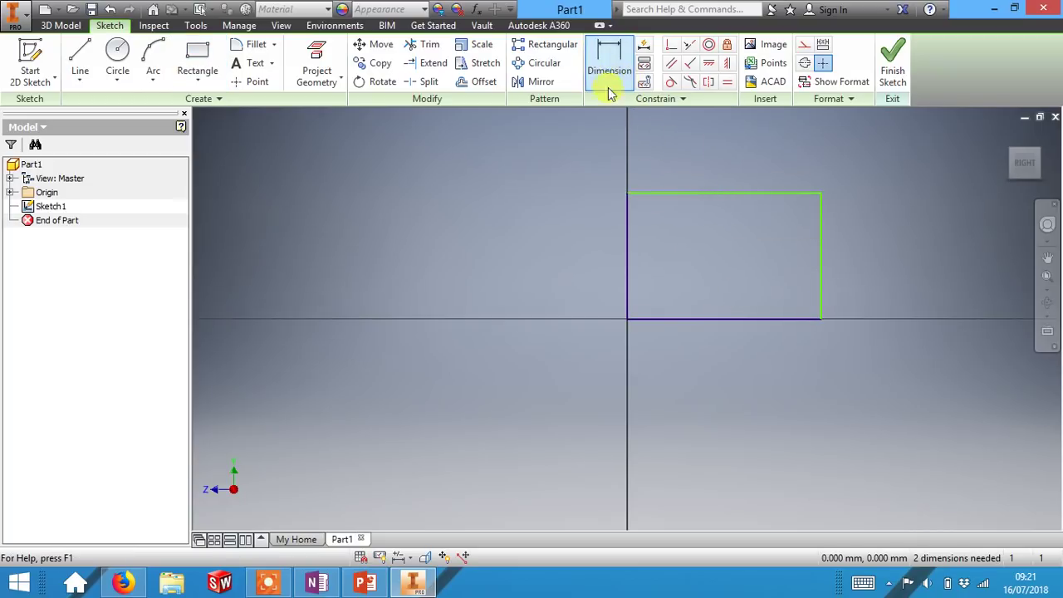
left_click(719, 193)
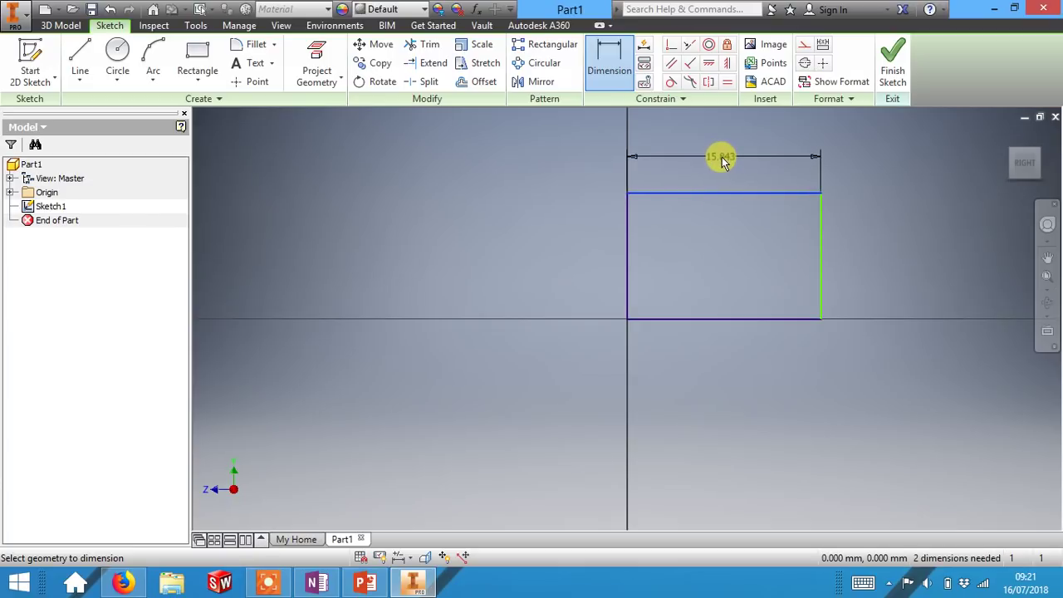
left_click(722, 162)
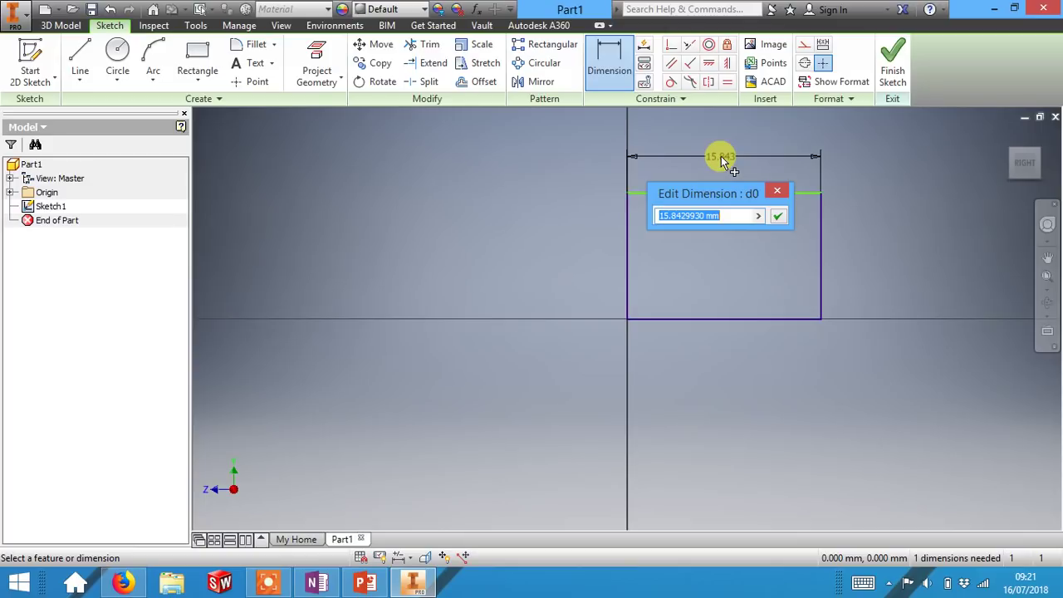
type("45")
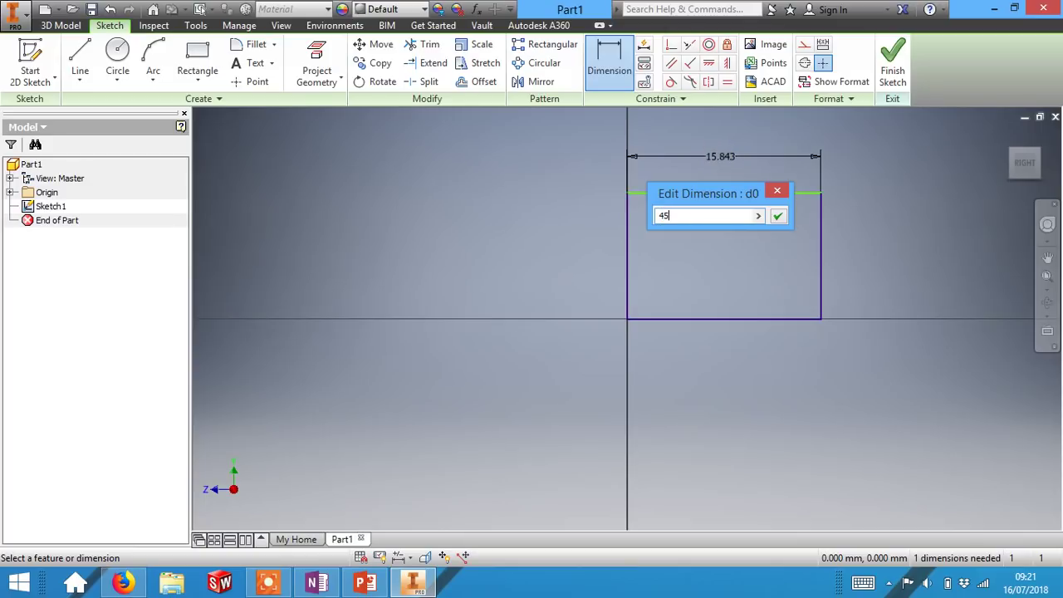
type("mm")
left_click(779, 219)
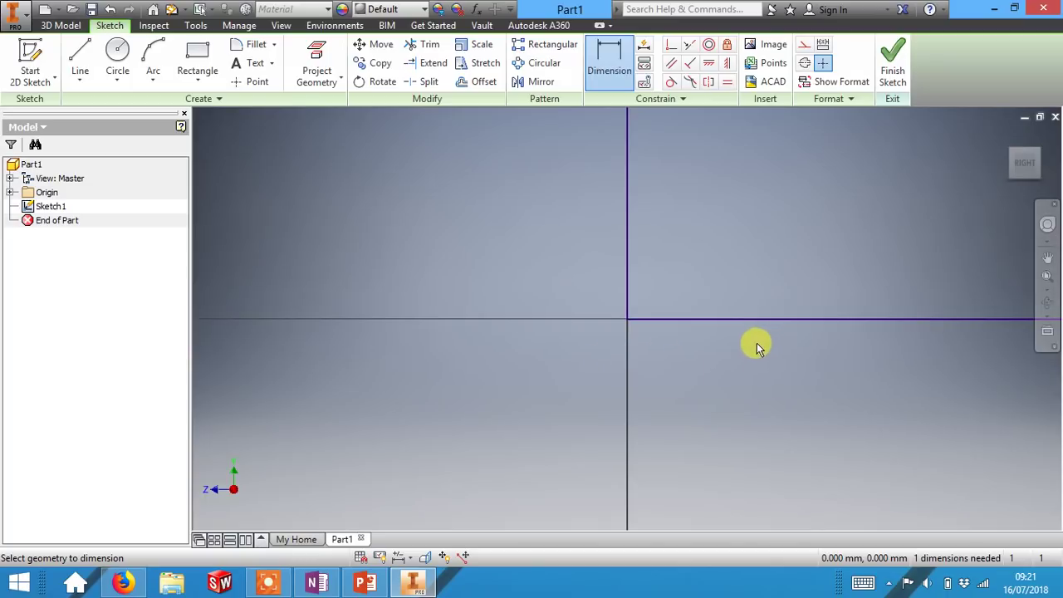
scroll(770, 342, "down", 4)
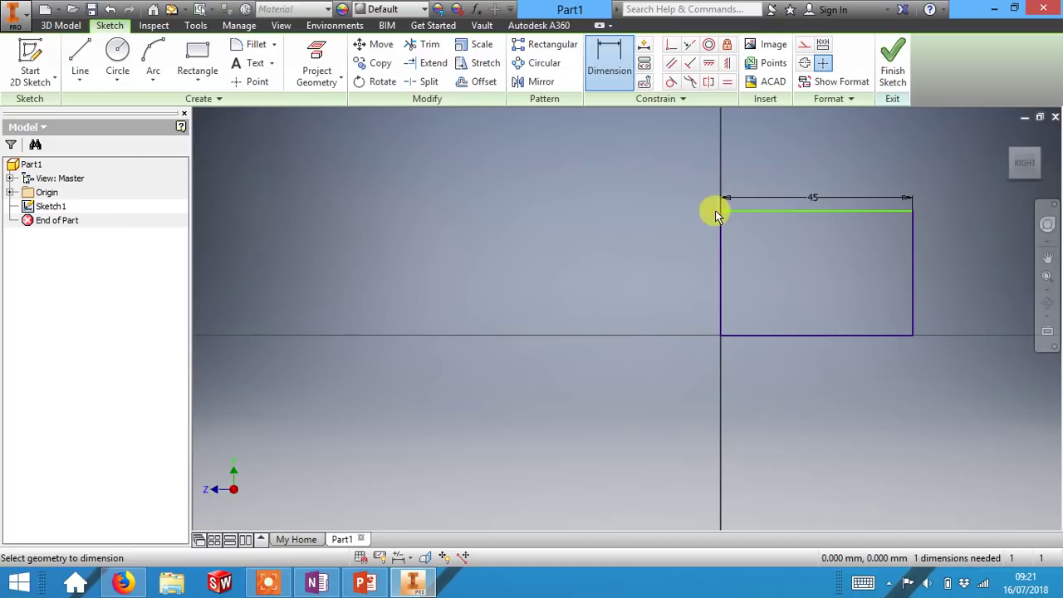
left_click(721, 263)
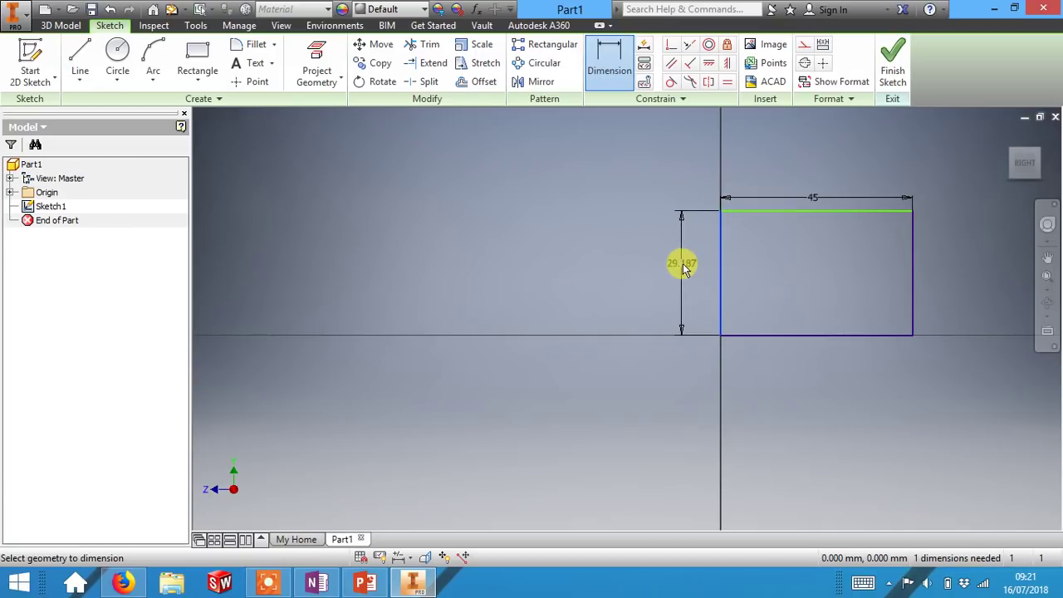
left_click(683, 263)
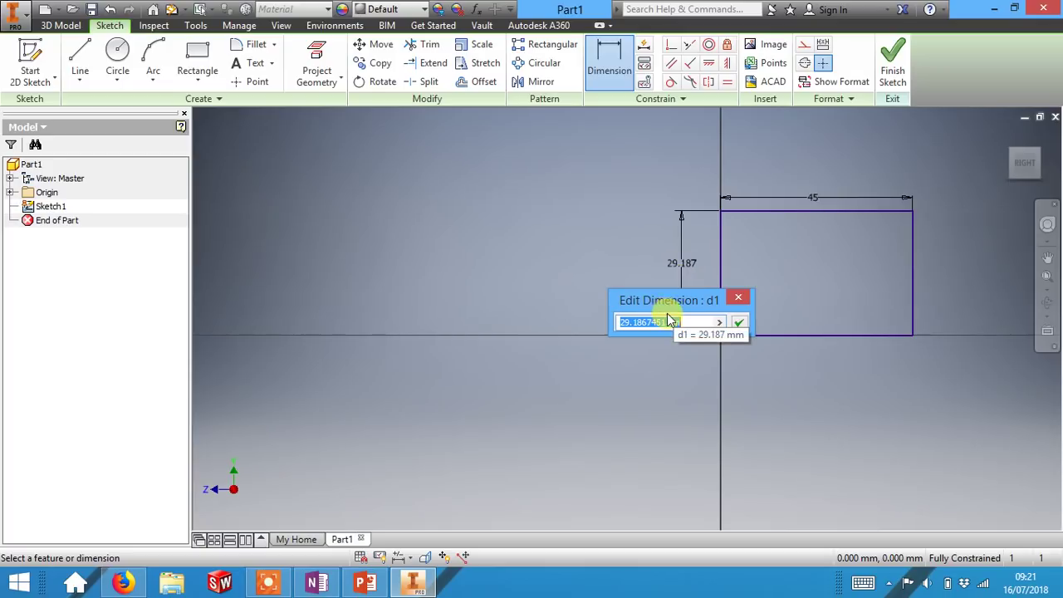
type("25mm")
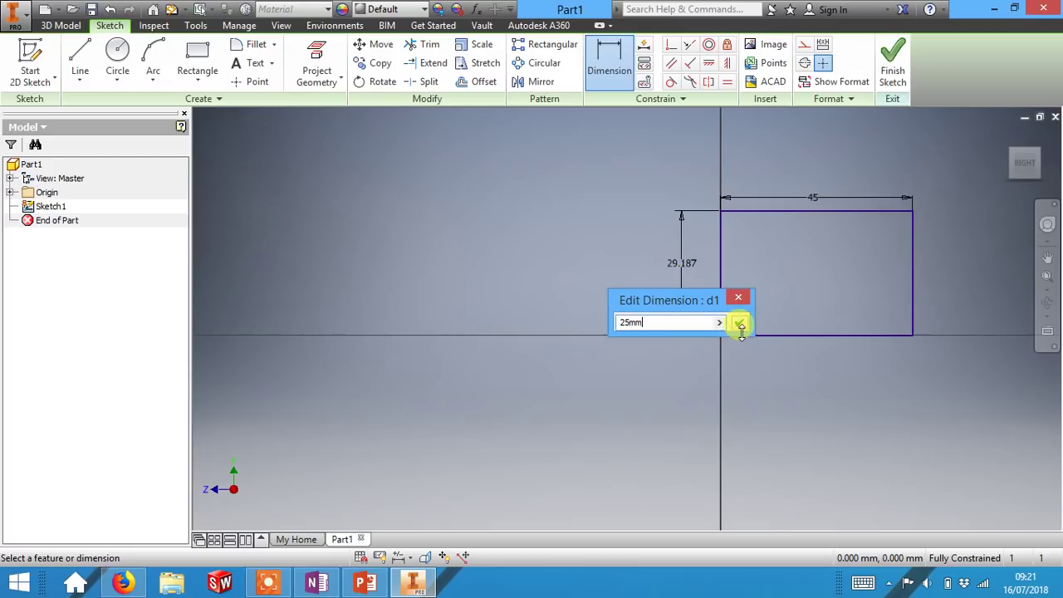
left_click(740, 324)
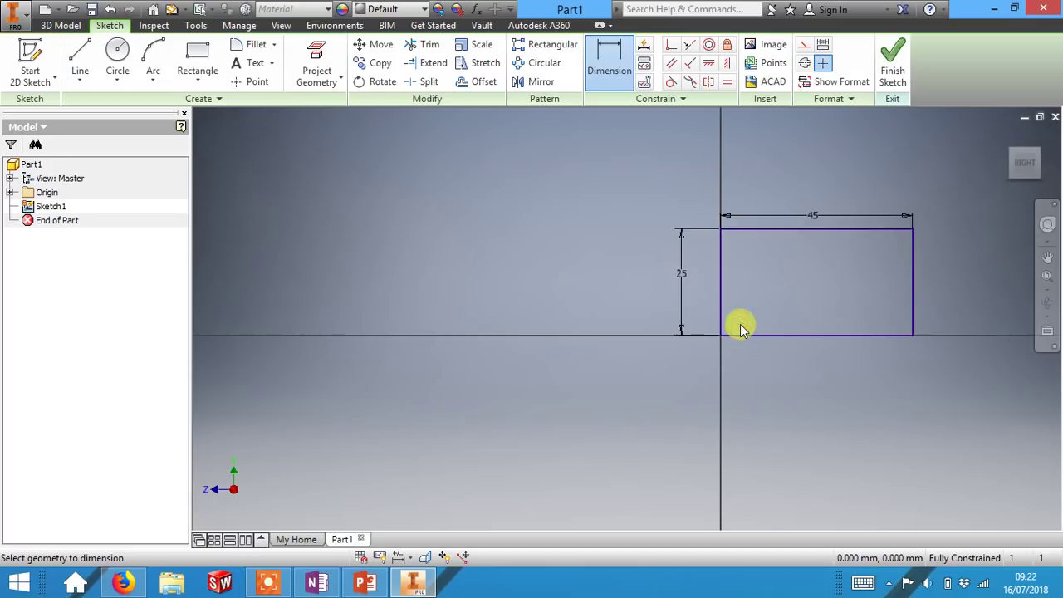
left_click(1048, 259)
left_click_drag(909, 261, 821, 276)
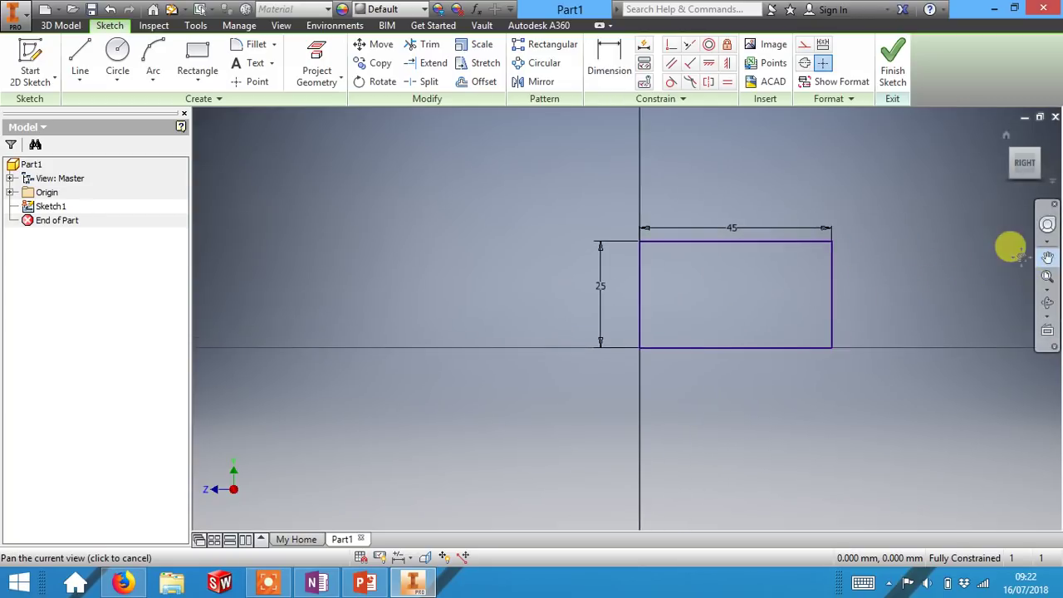
right_click(955, 257)
left_click(1001, 260)
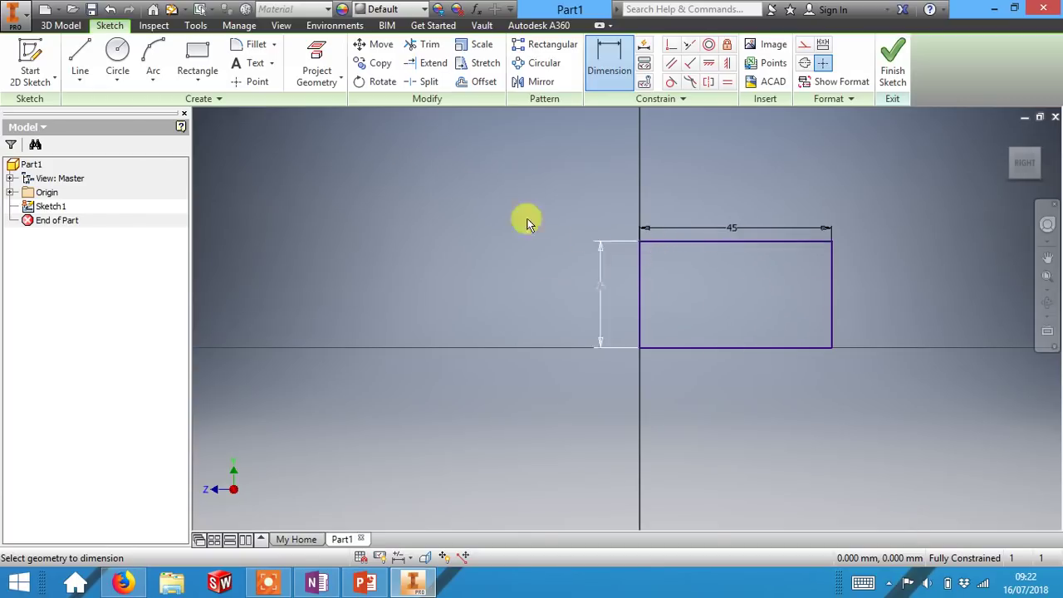
Step: Add sketch text 'WT' inside the rectangle, formatted bold at 25 mm height
left_click(253, 67)
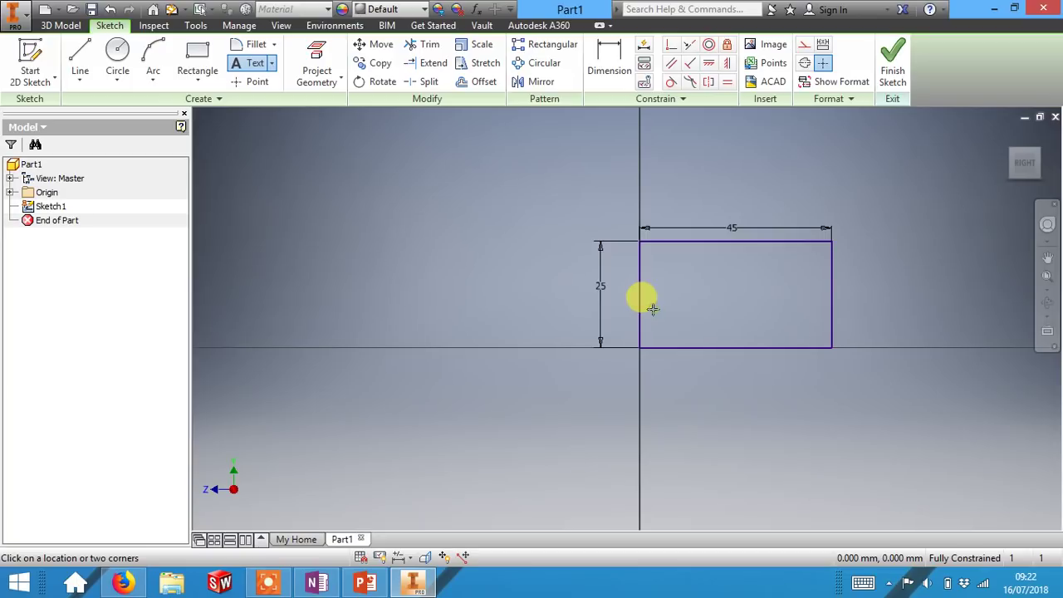
left_click(613, 309)
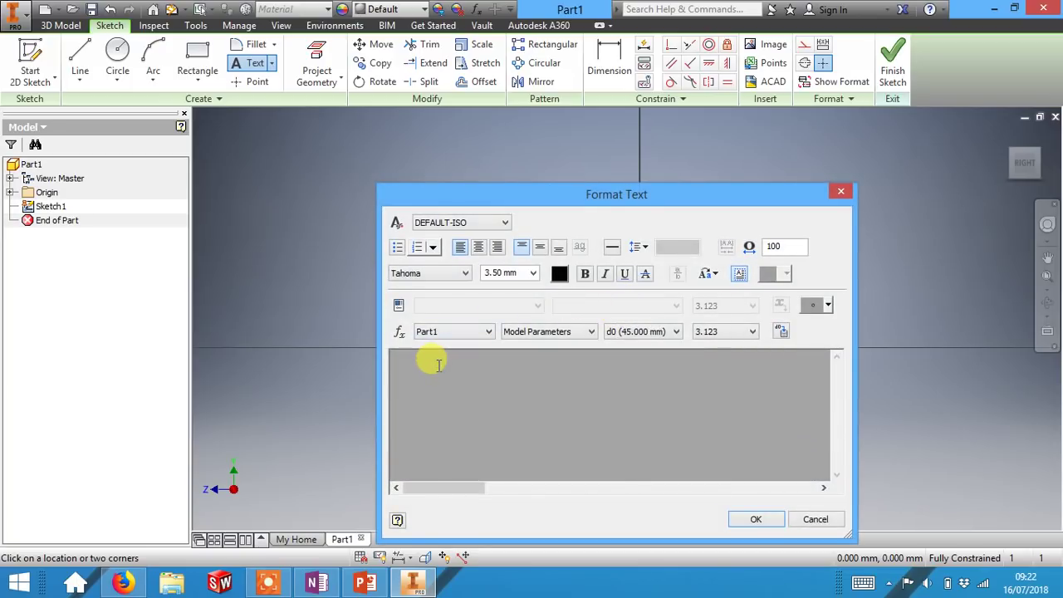
type("W")
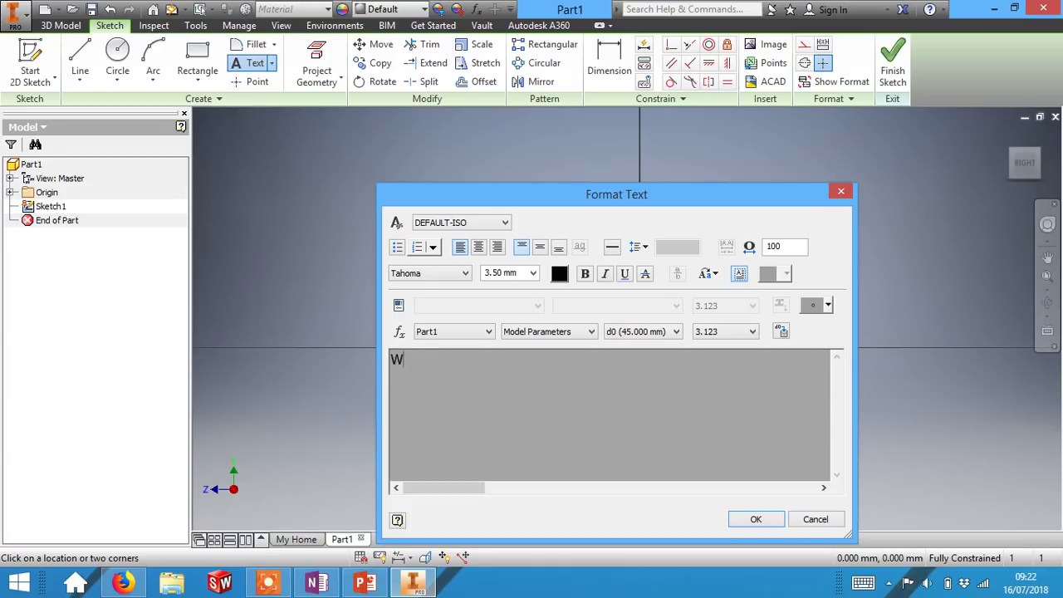
type("T")
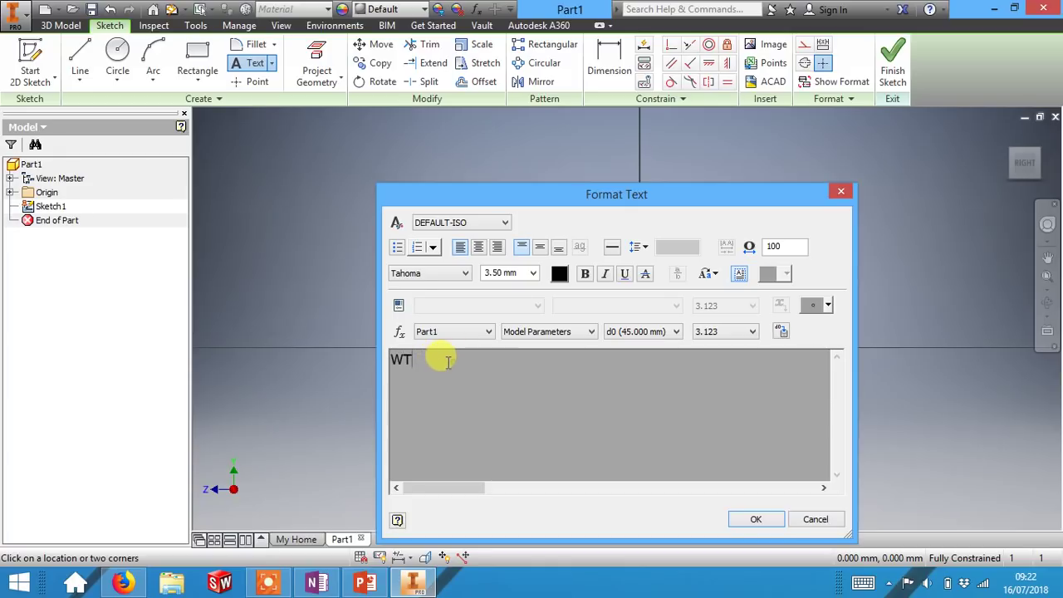
left_click_drag(438, 361, 395, 365)
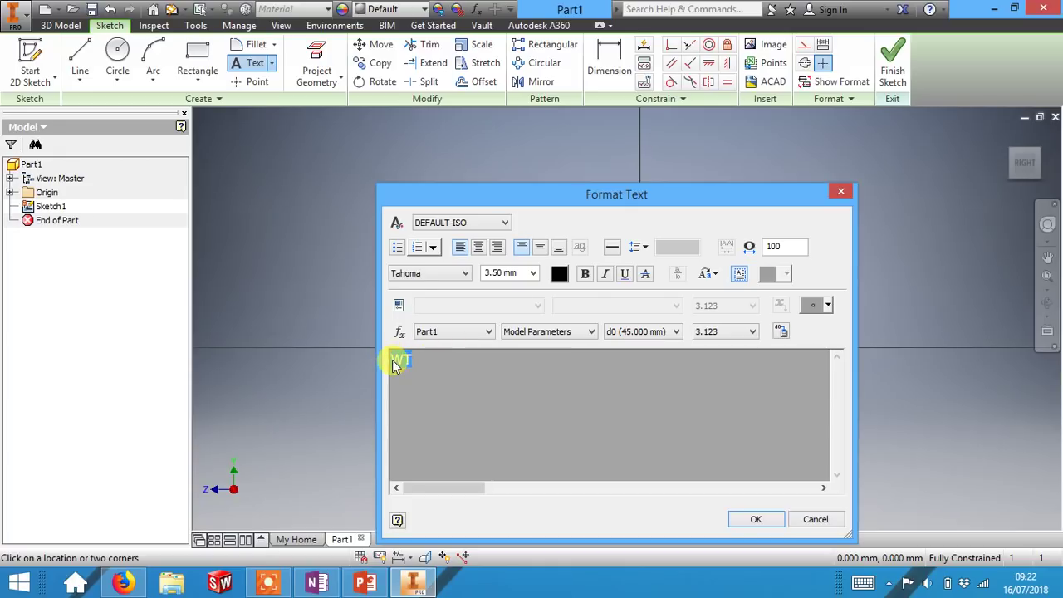
left_click(585, 277)
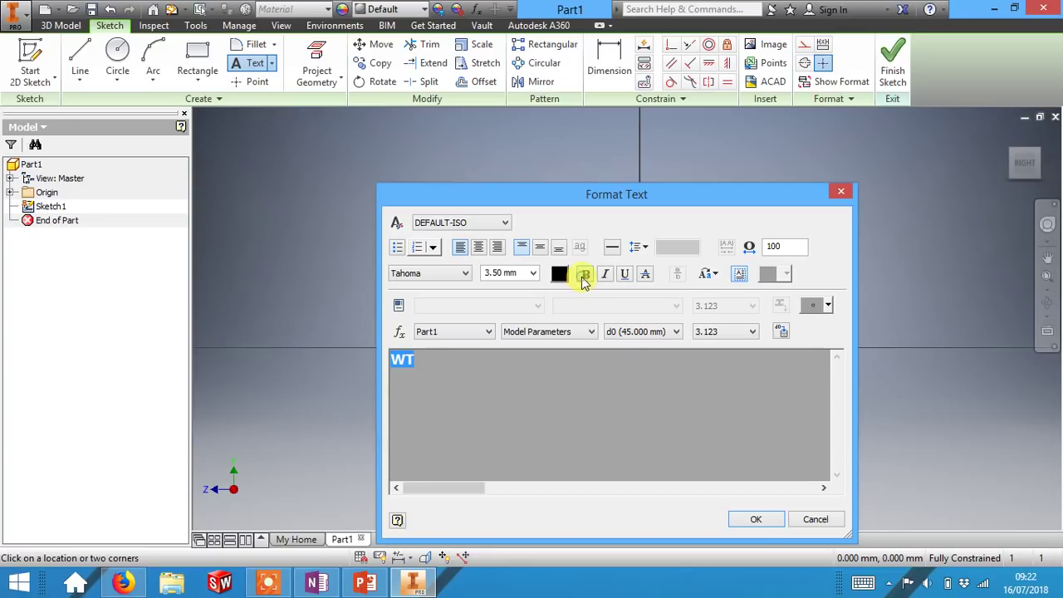
left_click(499, 273)
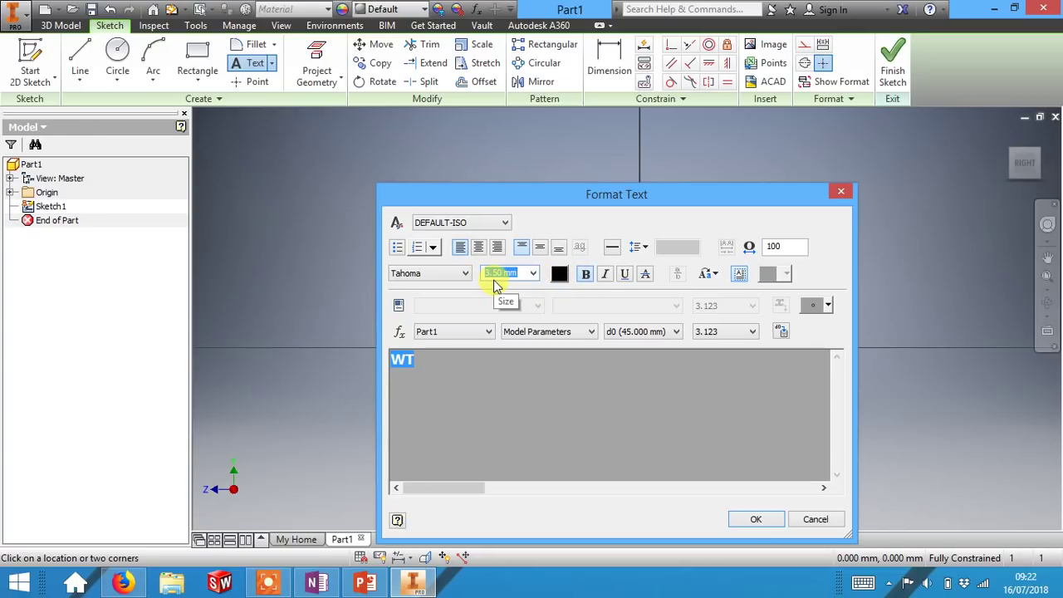
type("25mm")
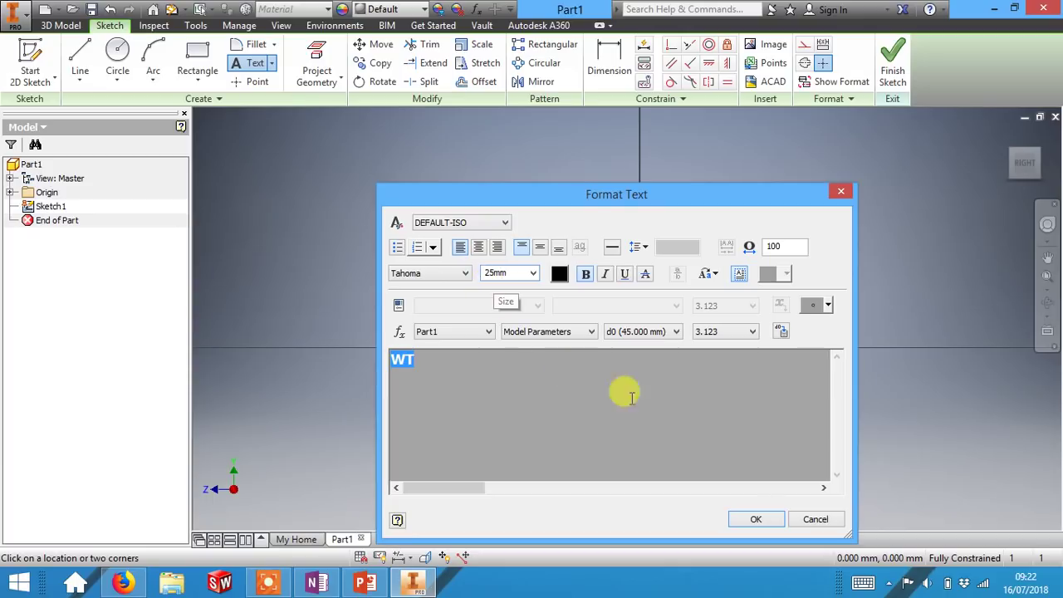
Step: Confirm the WT text formatting and end the Text command
left_click(755, 518)
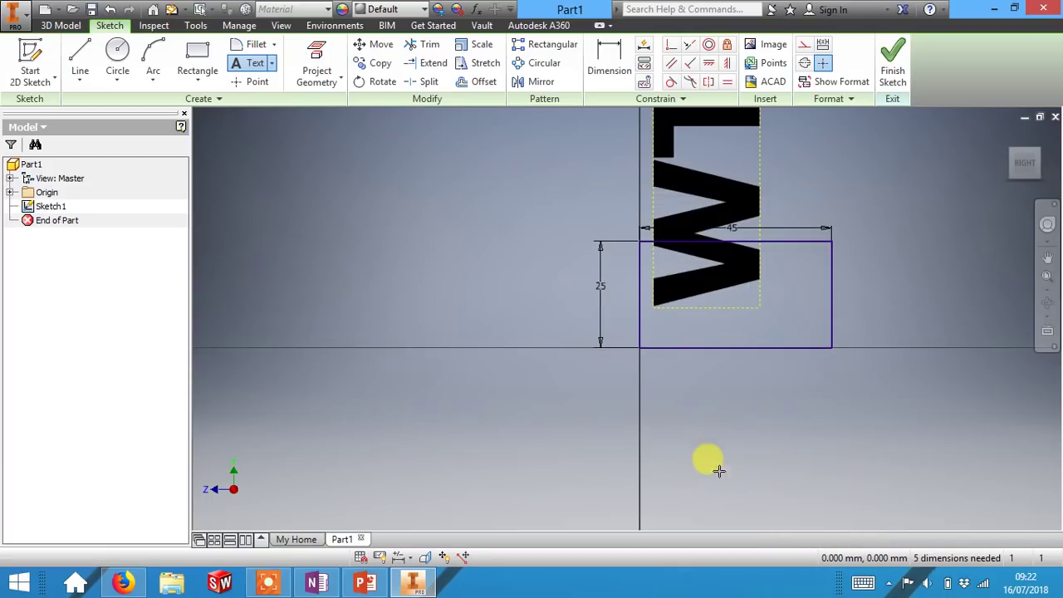
scroll(721, 459, "down", 2)
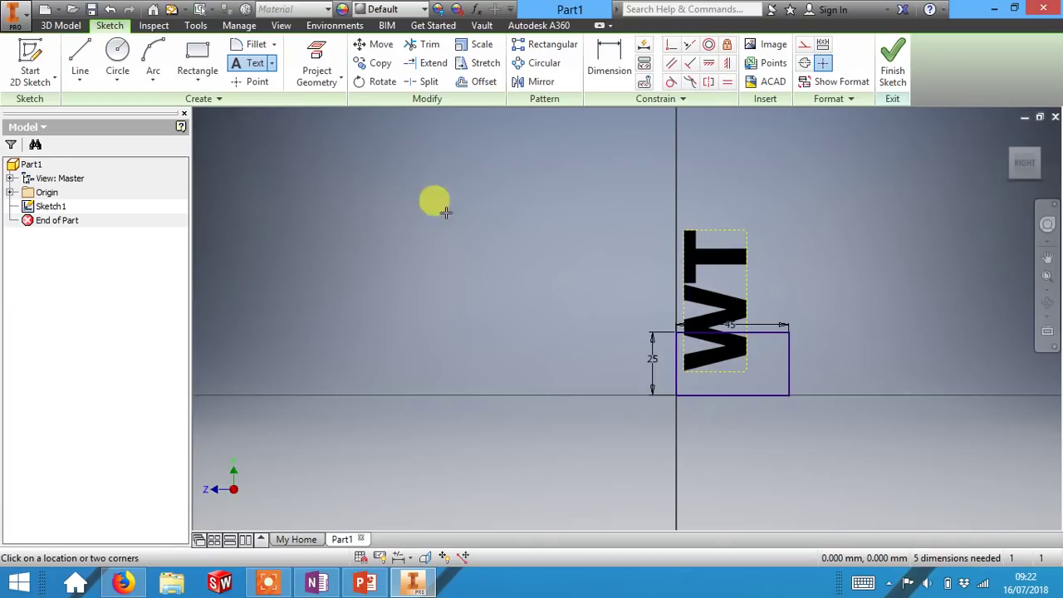
left_click(257, 64)
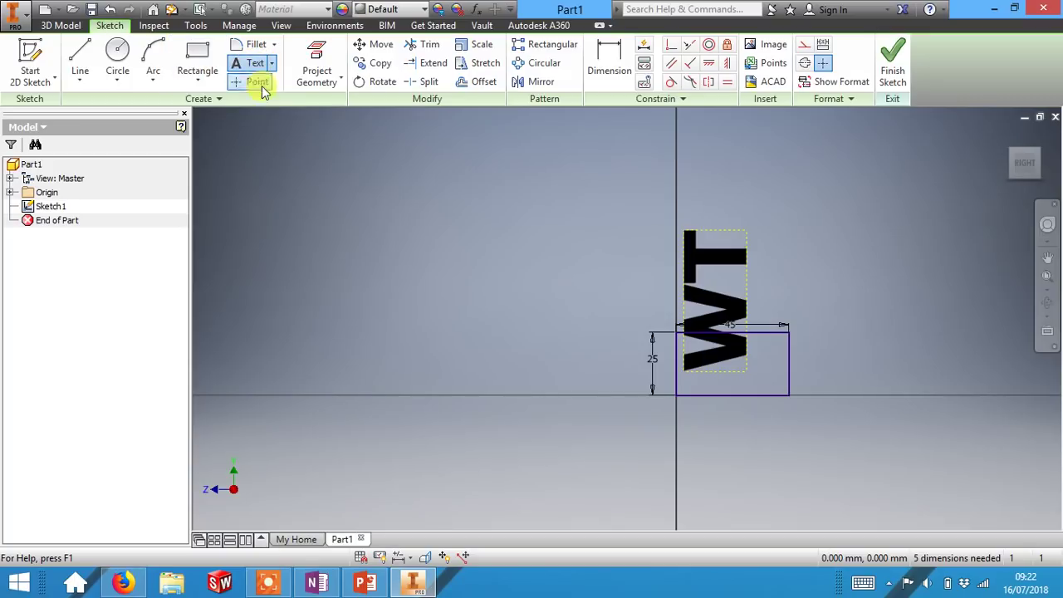
right_click(560, 233)
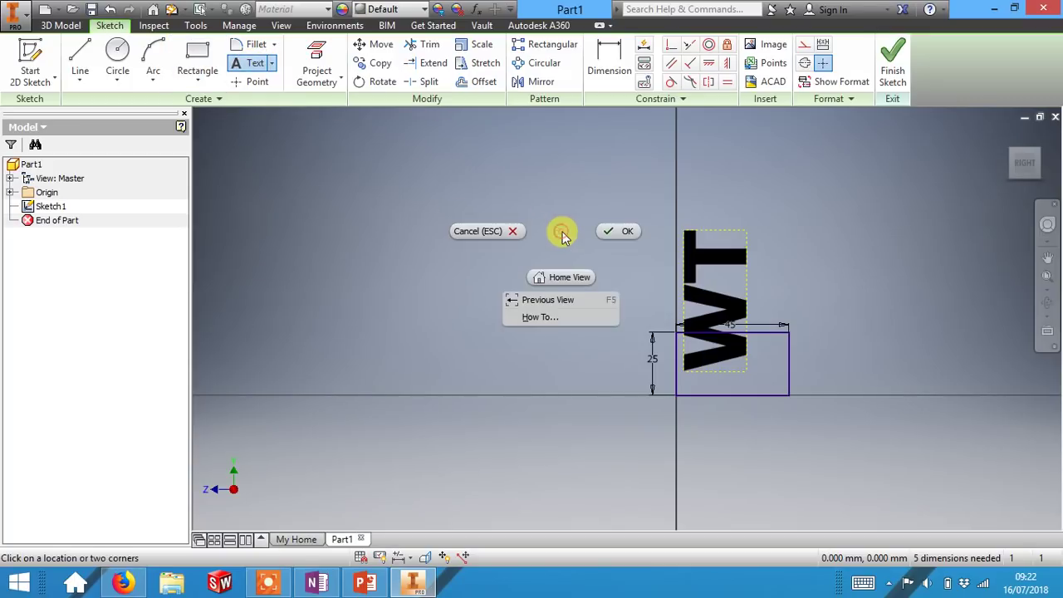
left_click(625, 234)
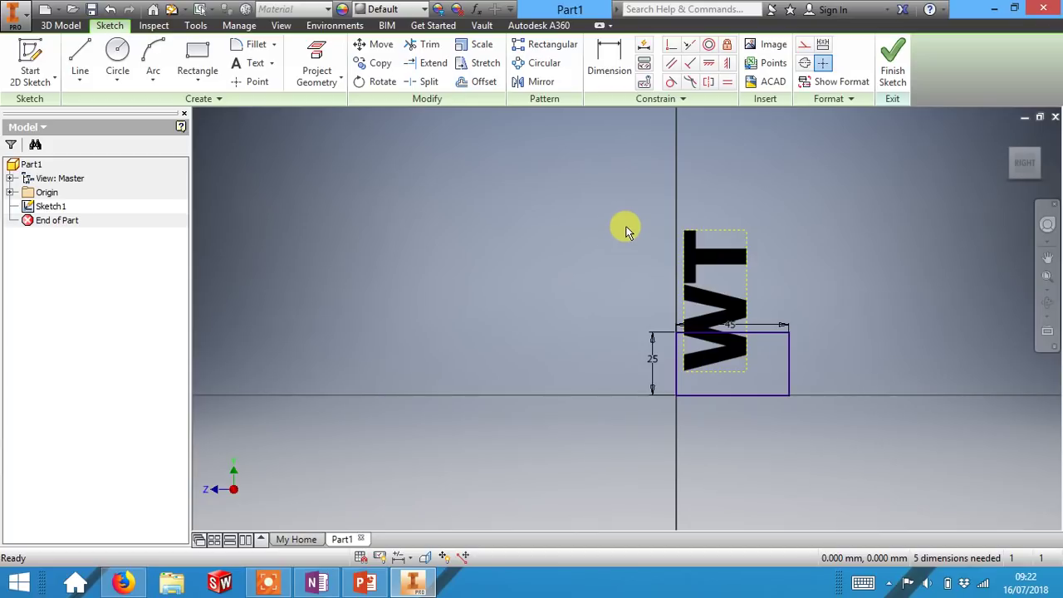
Step: Rotate the WT text 270° about its lower corner so it reads horizontally
left_click(729, 255)
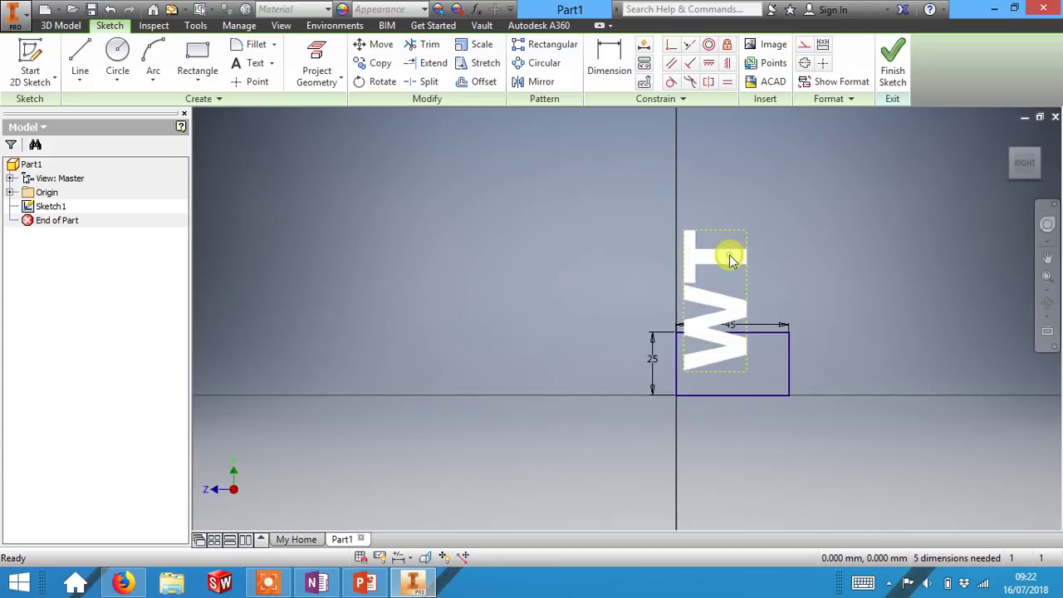
left_click(383, 86)
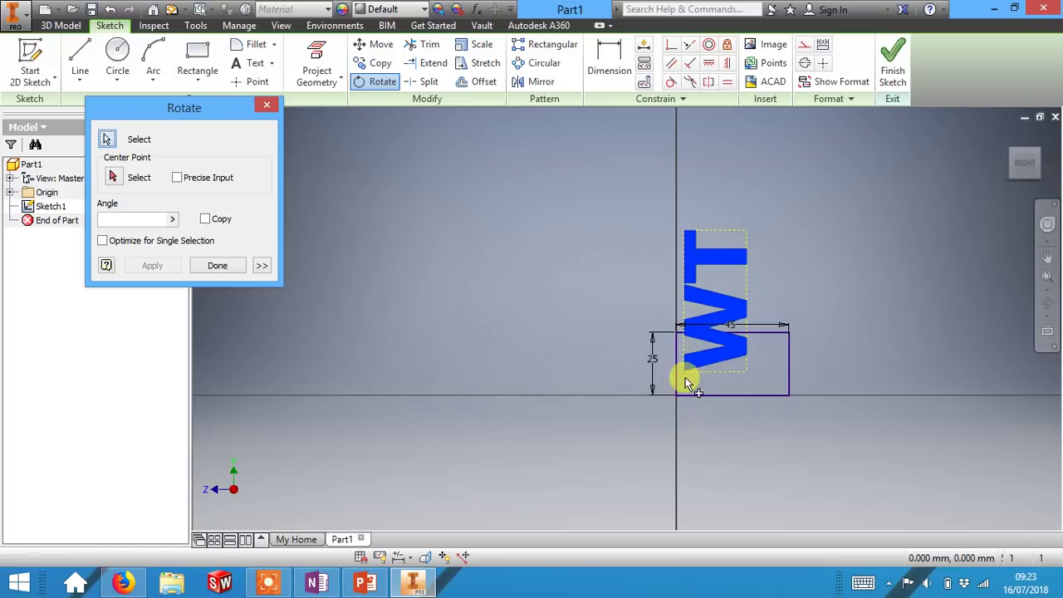
left_click(114, 179)
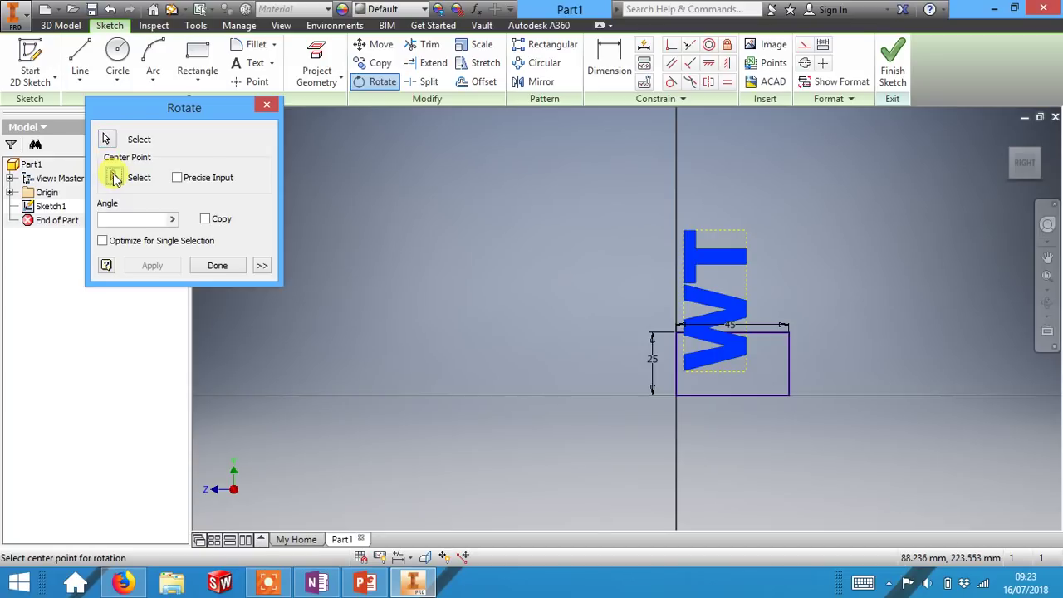
left_click(696, 370)
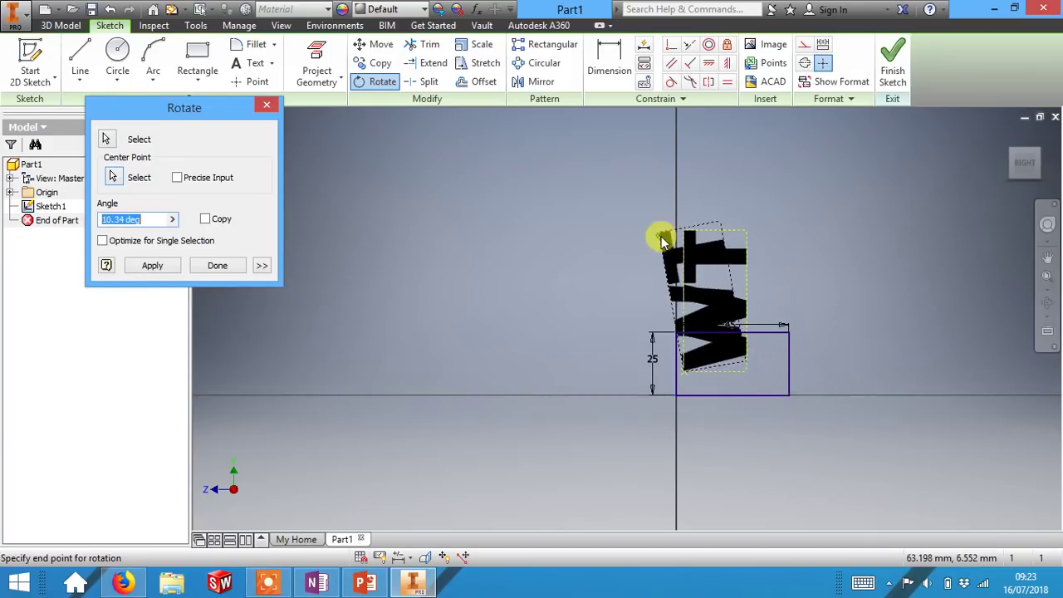
left_click(860, 375)
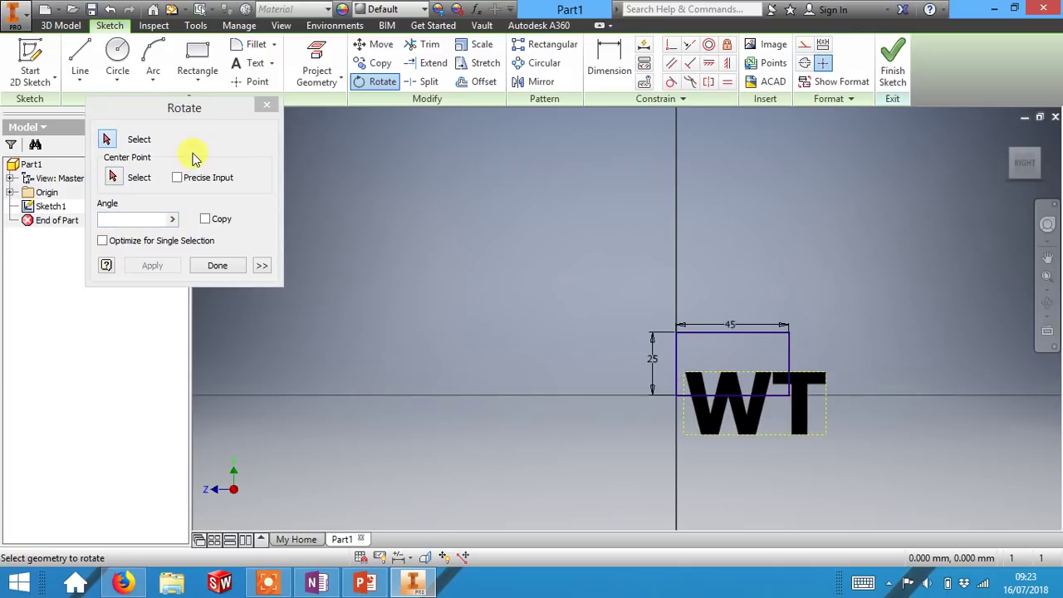
left_click(219, 267)
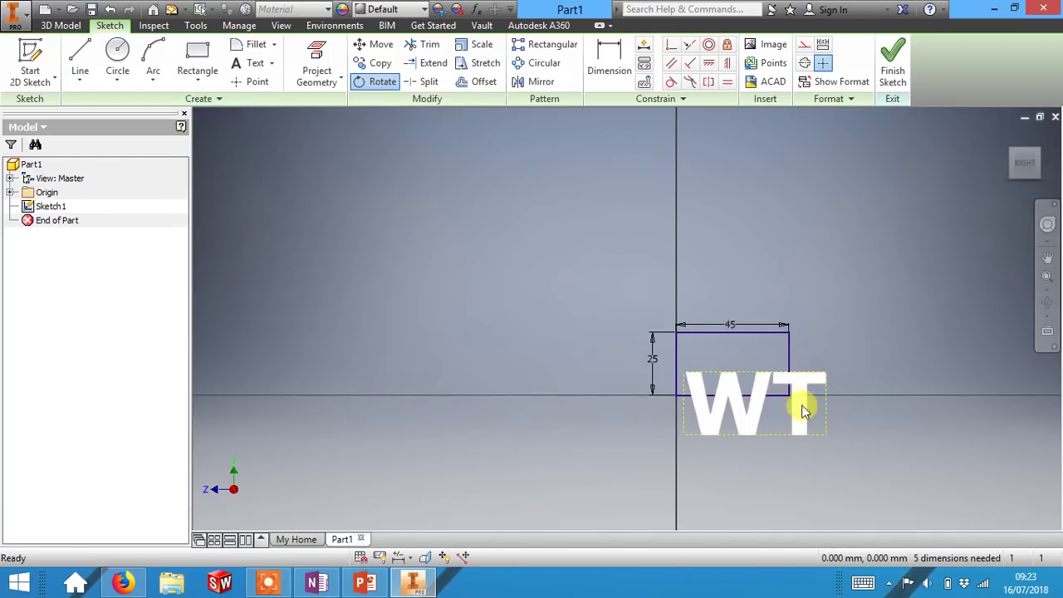
Step: Move WT onto the rectangle's lower-left corner and finish the sketch
left_click_drag(802, 422, 790, 376)
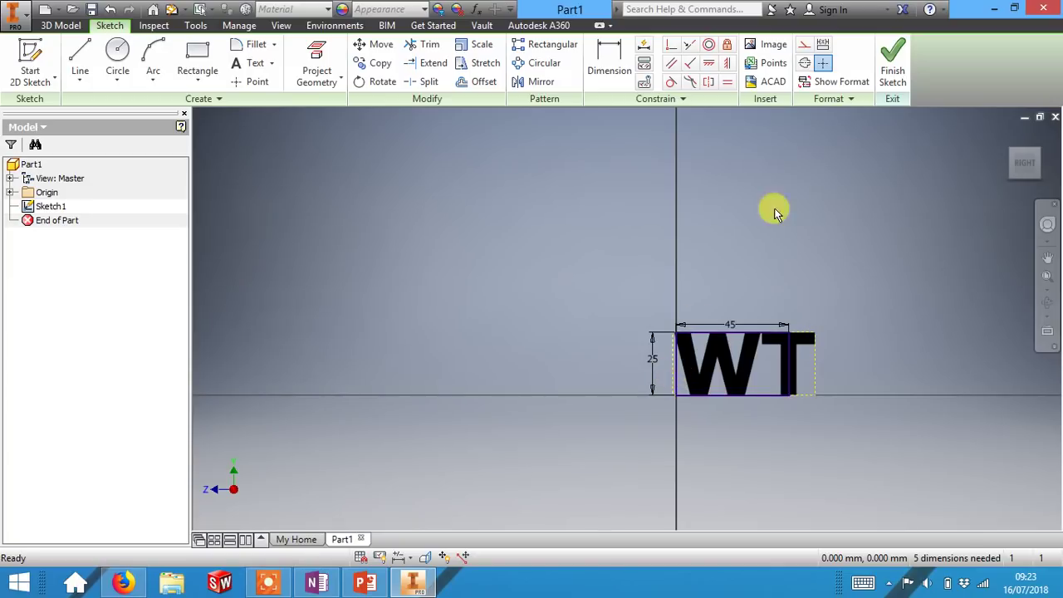
left_click(894, 63)
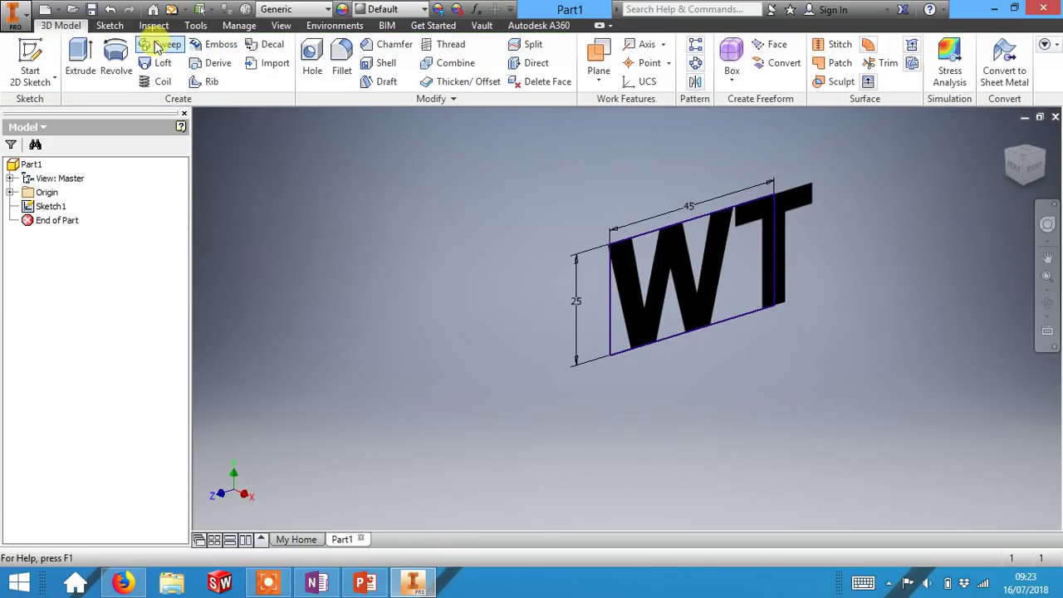
Step: Choose Save from the application menu to bring up Save As for Part1.ipt
left_click(15, 23)
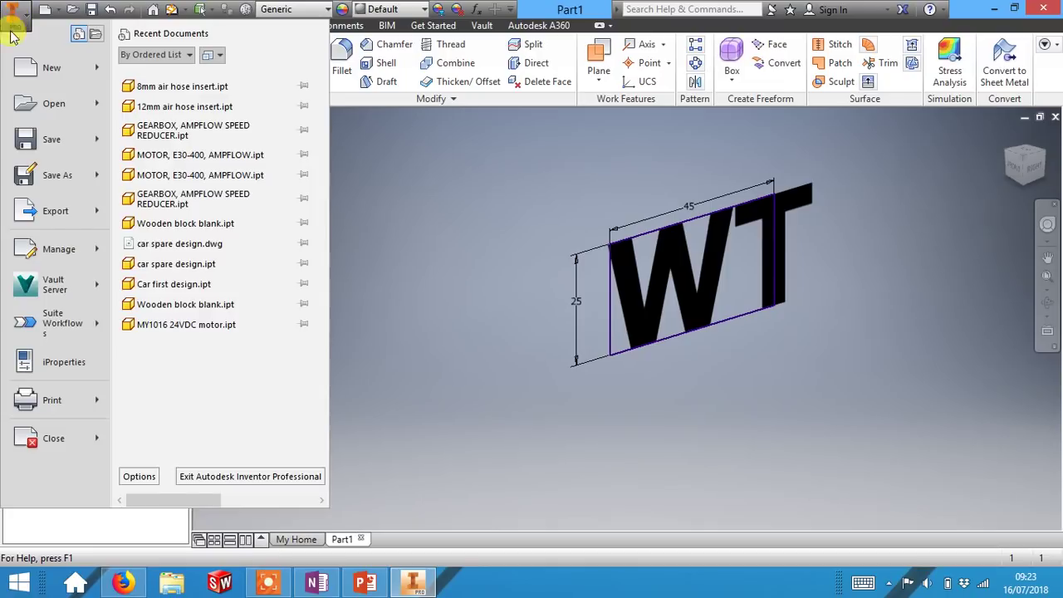
left_click(67, 145)
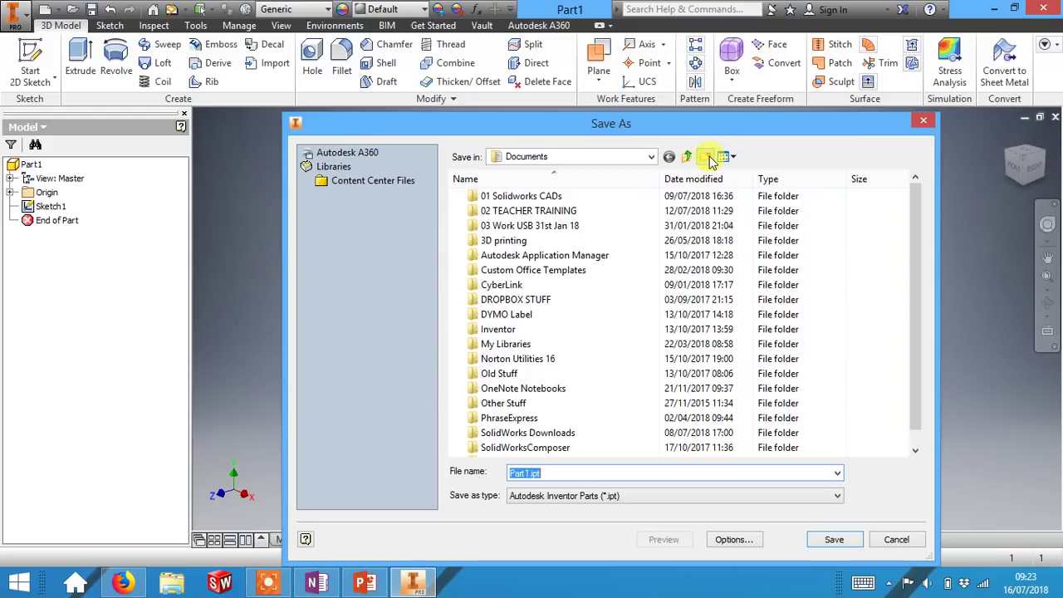
Step: Make a new folder named Technology in Documents, open it, and select the file name
left_click(705, 157)
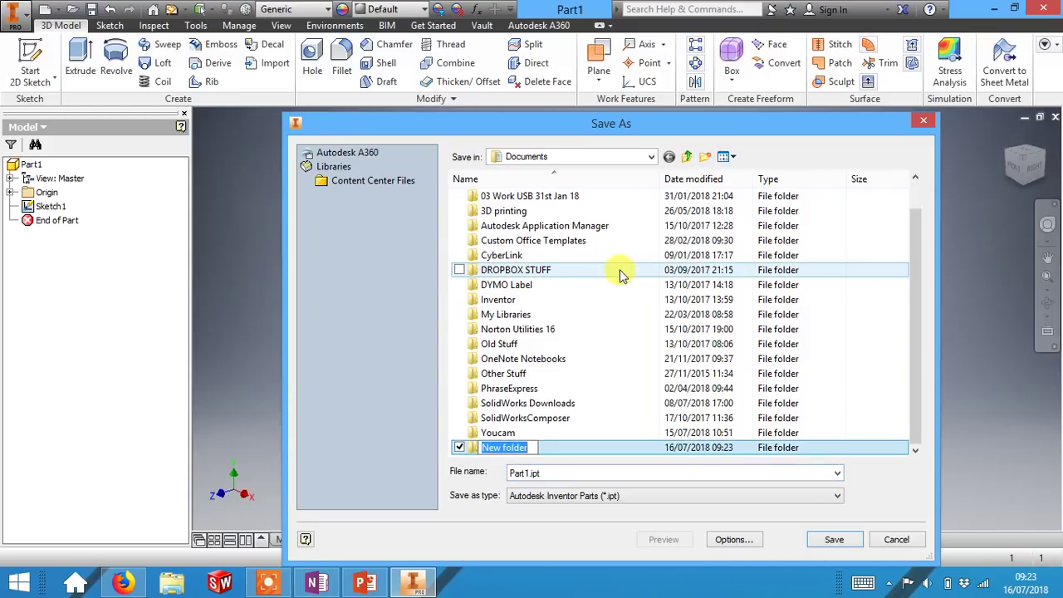
type("Tech")
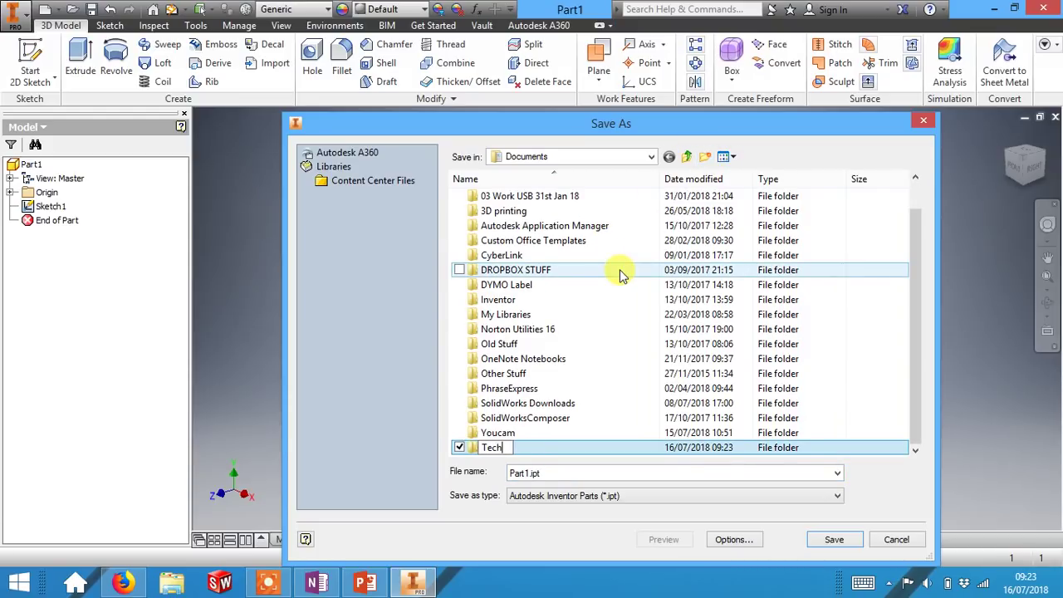
type("nology")
double_click(570, 447)
left_click(562, 472)
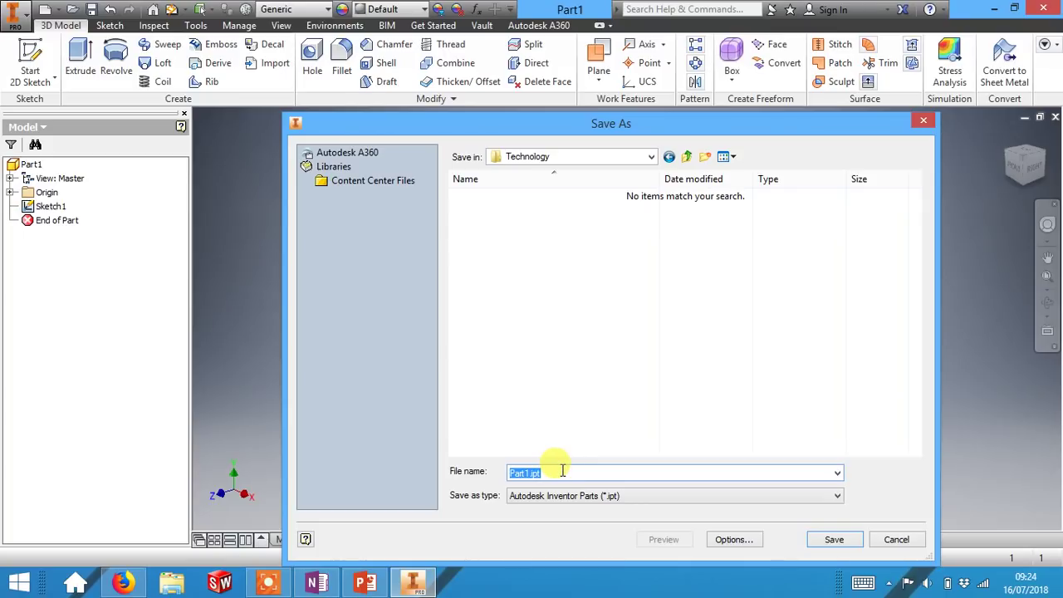
Step: Save the part to the Technology folder as the student's name followed by 'Pencil Topper.ipt'
type("Mr Thomas Pencil Toppe")
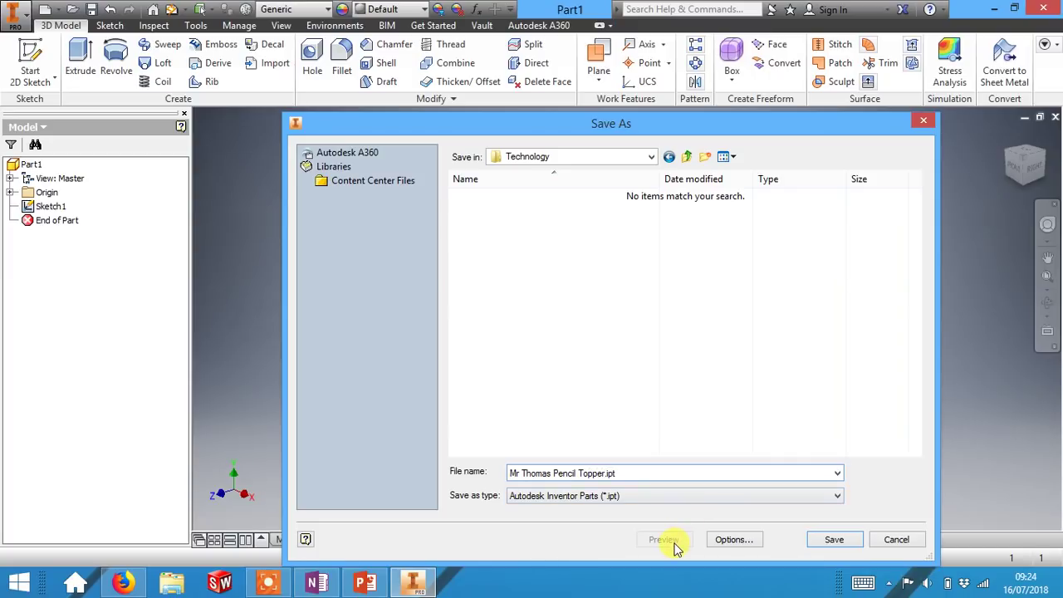
left_click(831, 539)
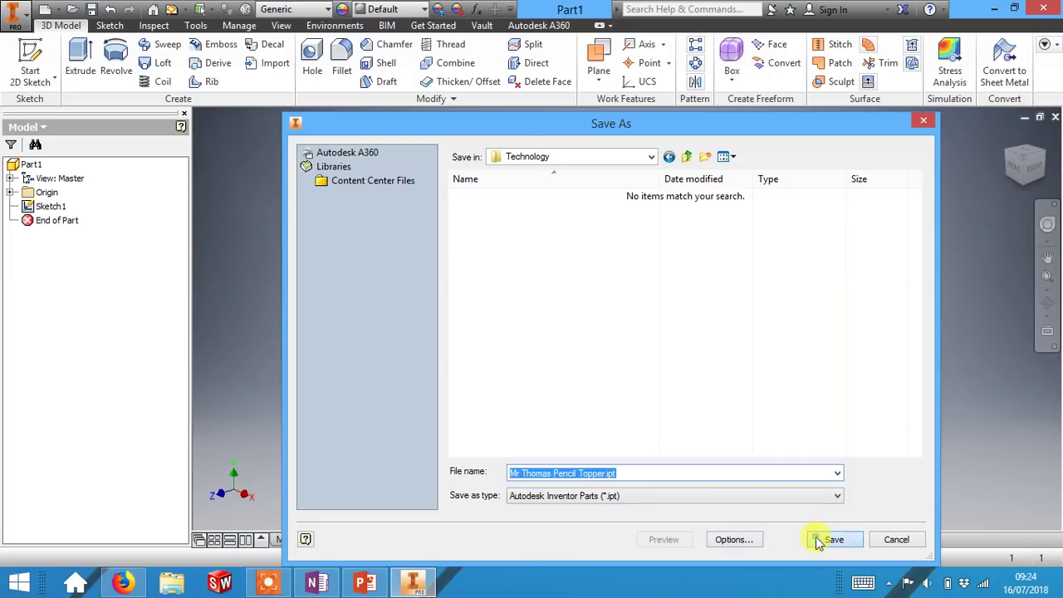